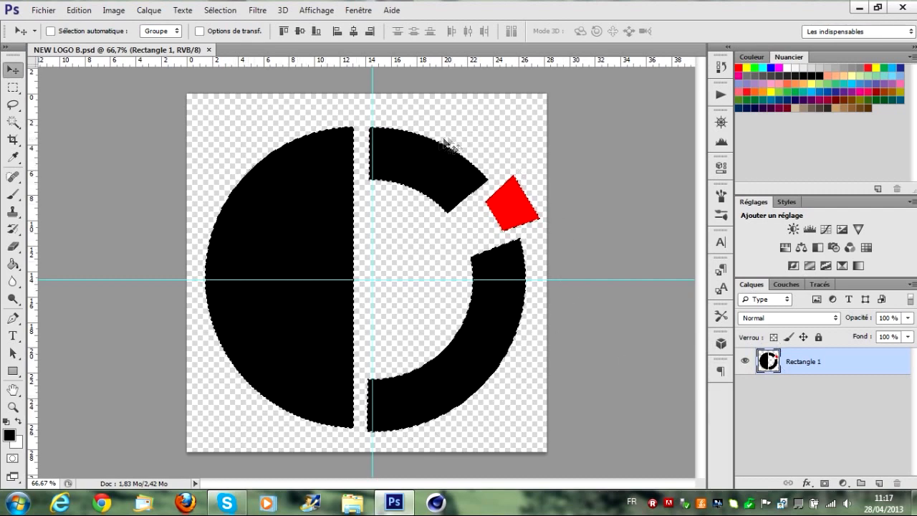
# Convert the selection around the whole logo into a work path with a 1.0-pixel tolerance
pyautogui.click(13, 87)
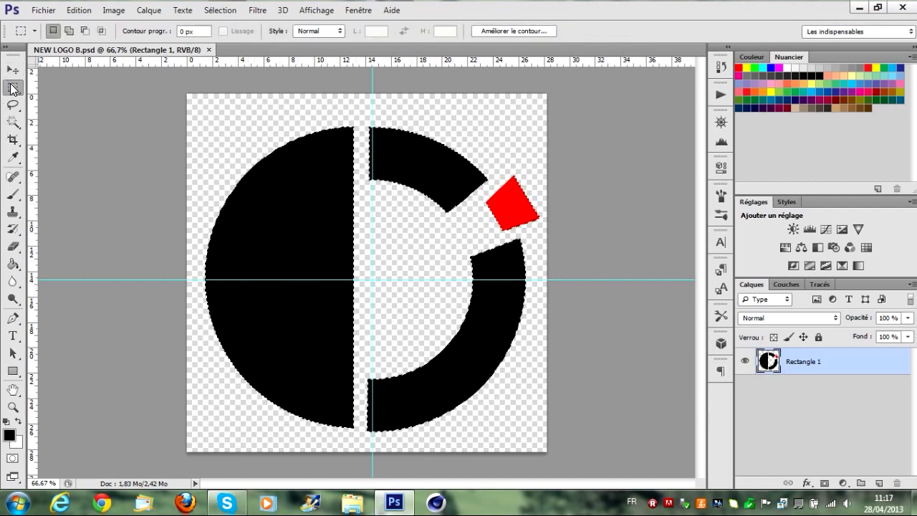
pyautogui.rightClick(15, 89)
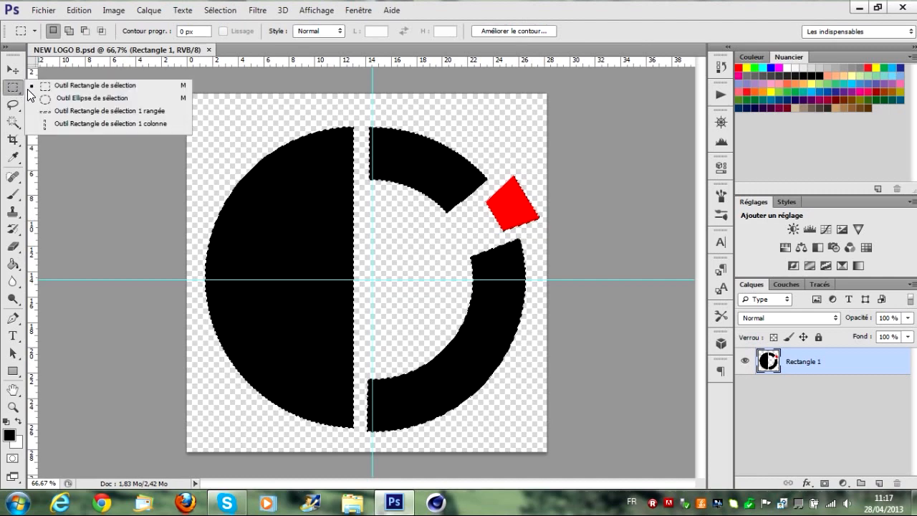
pyautogui.click(94, 85)
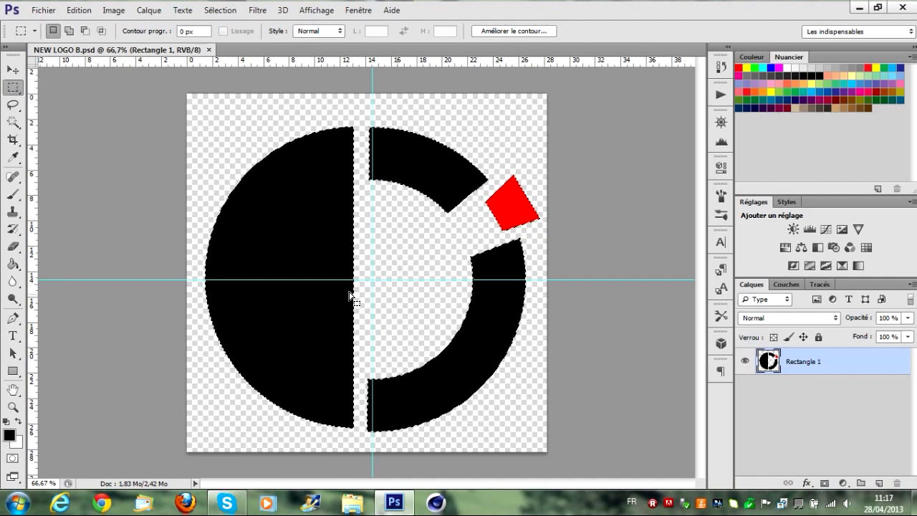
pyautogui.rightClick(299, 221)
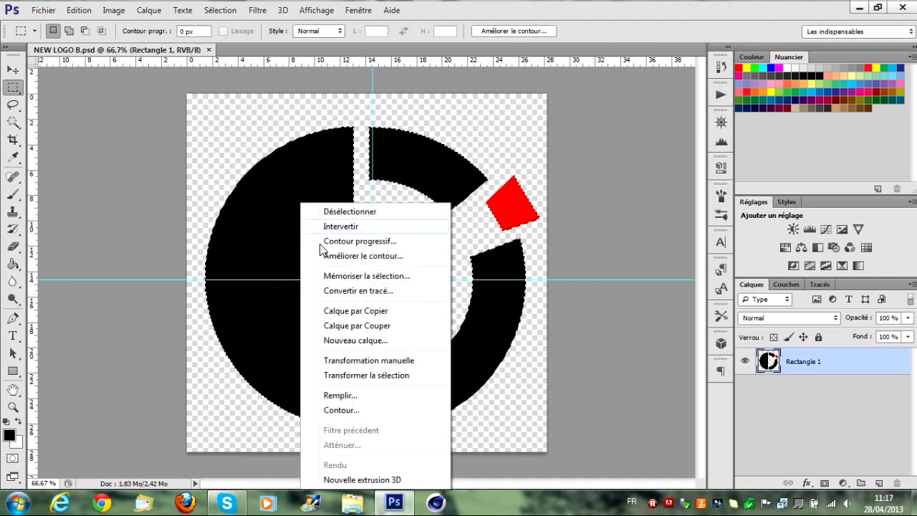
pyautogui.click(336, 289)
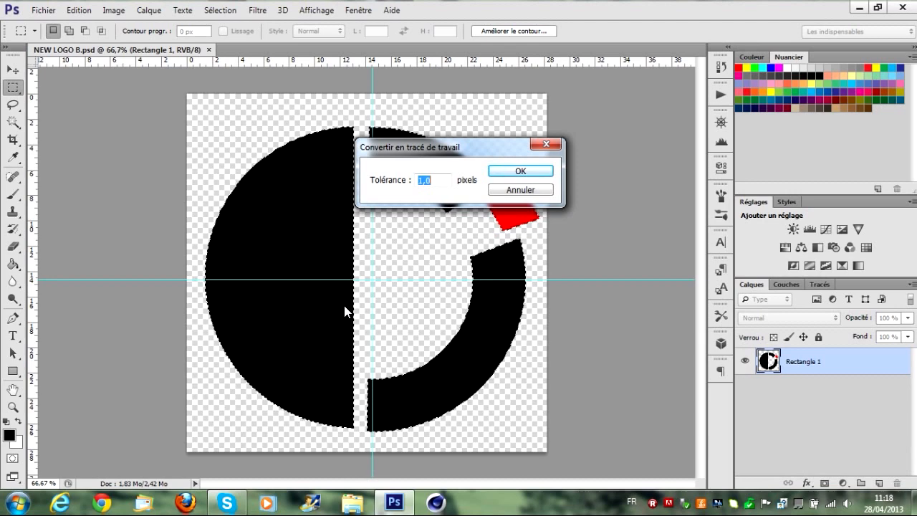
pyautogui.press('Escape')
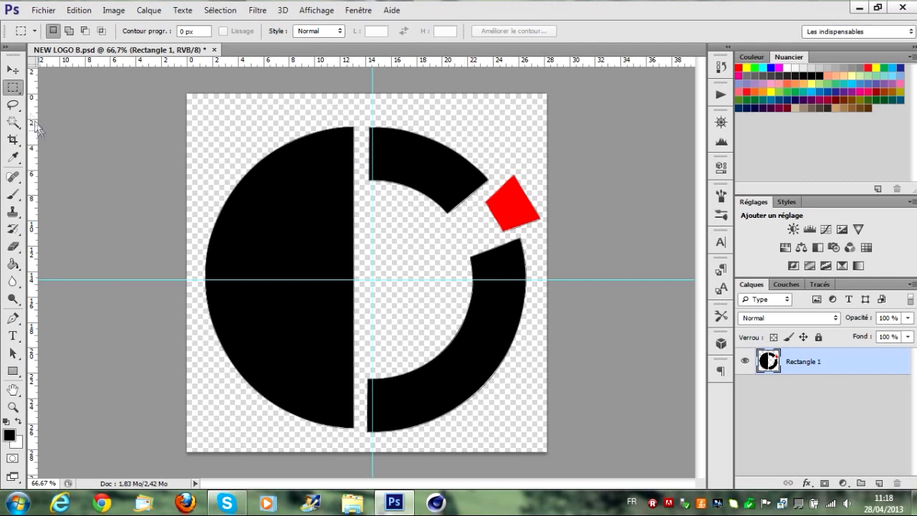
# Try to export the work path as an Adobe Illustrator file named NEW LOGO B
pyautogui.click(13, 70)
pyautogui.click(45, 10)
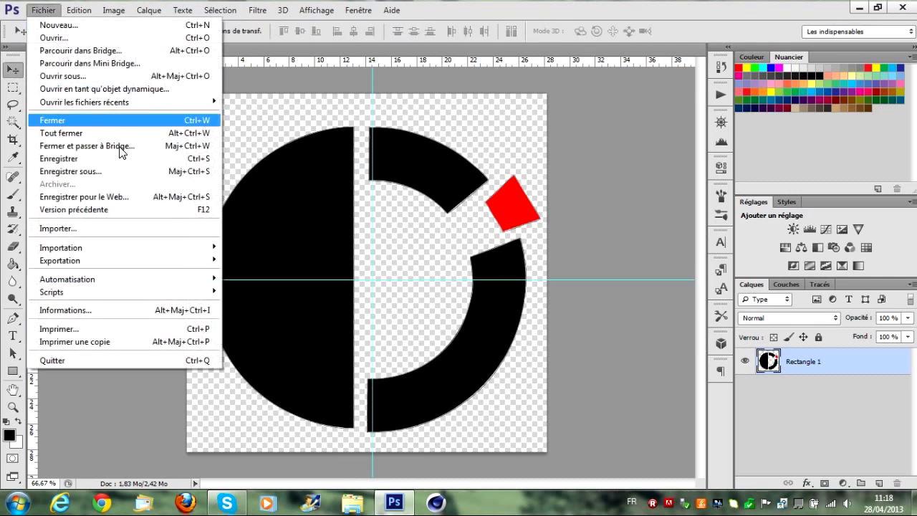
pyautogui.moveTo(143, 260)
pyautogui.click(247, 285)
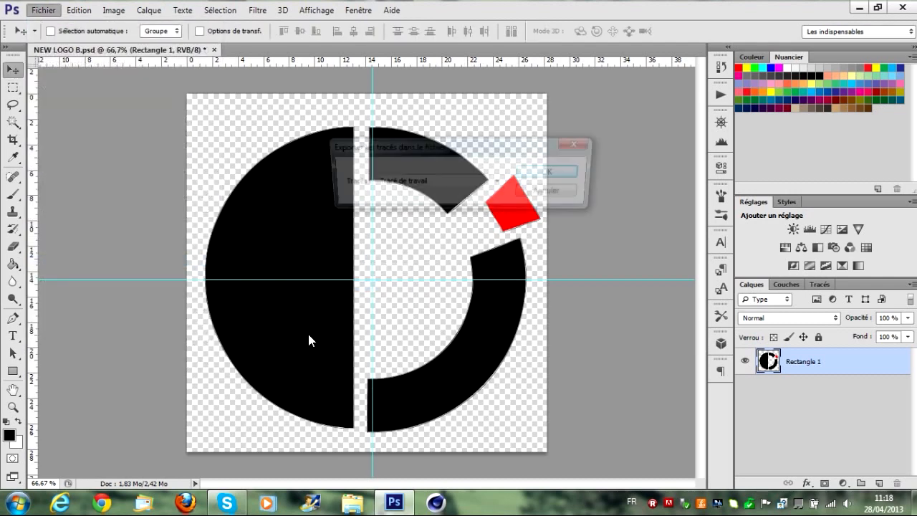
pyautogui.click(530, 173)
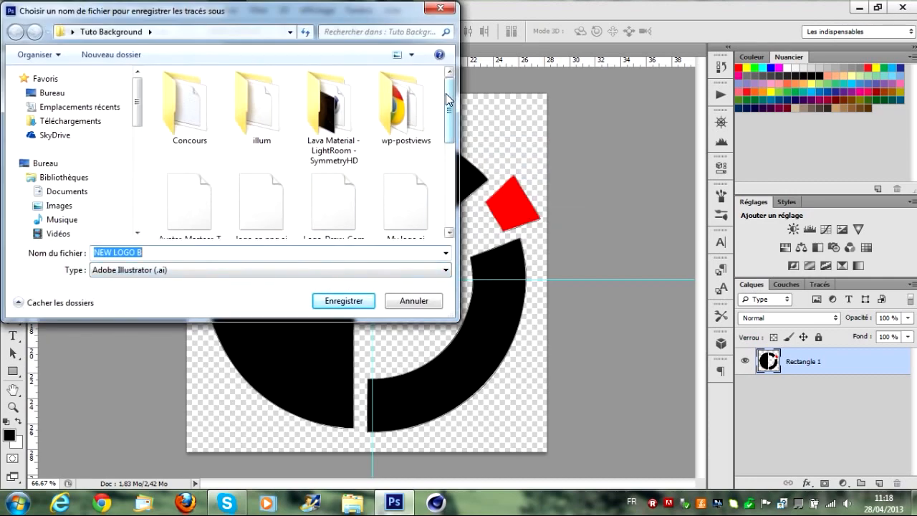
pyautogui.scroll(-3, 446, 93)
pyautogui.click(404, 299)
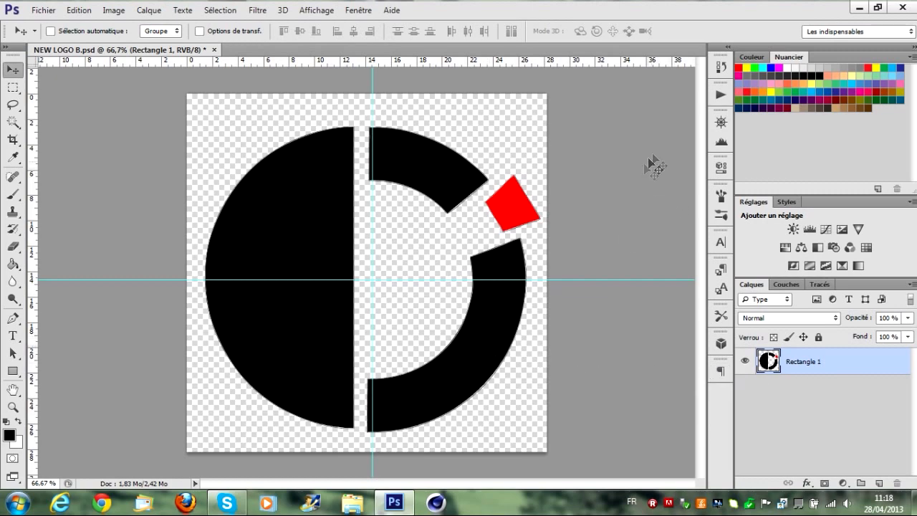
# Return the logo document to an earlier state in the history
pyautogui.click(721, 67)
pyautogui.click(643, 97)
pyautogui.click(682, 57)
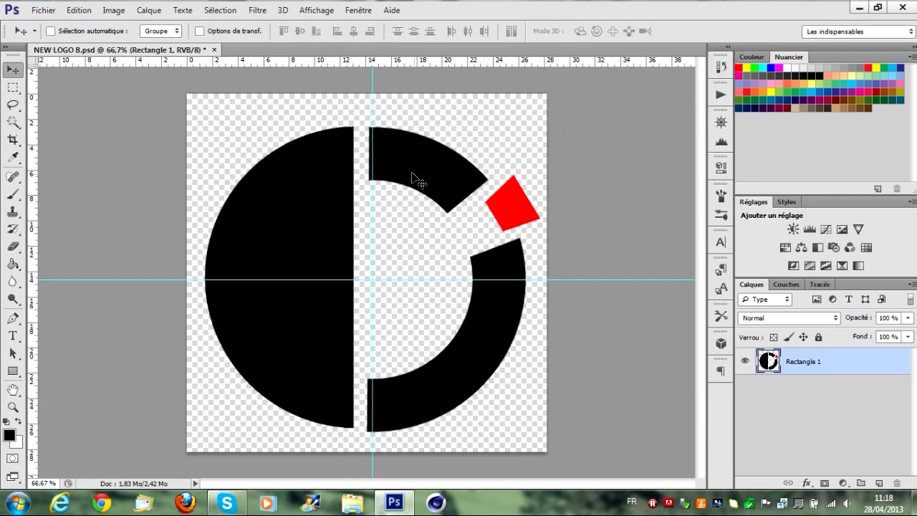
# Trace the logo's black half-disc with the Pen tool as a closed path, using a curved anchor on its outer edge
pyautogui.click(14, 321)
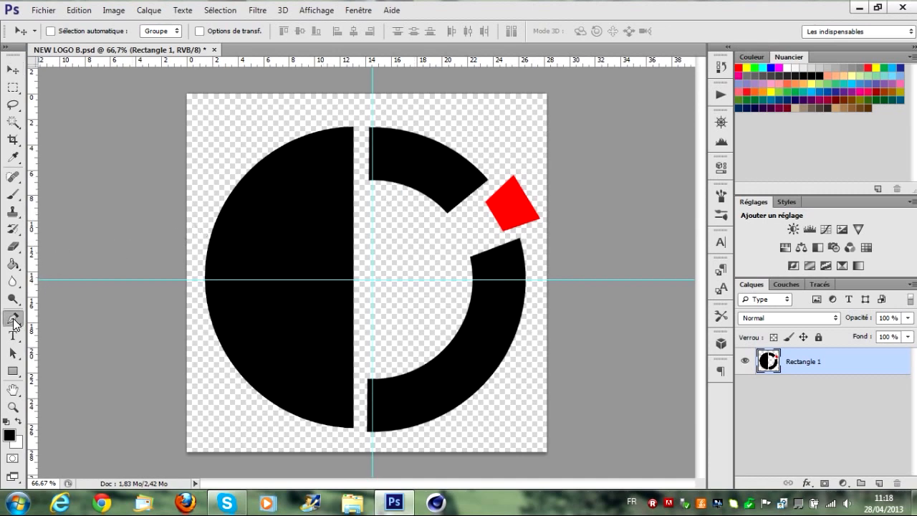
pyautogui.click(352, 430)
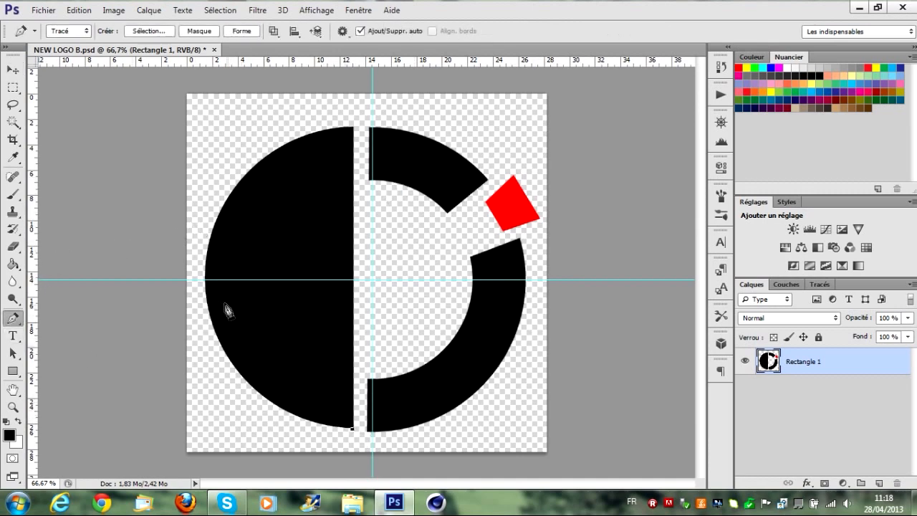
pyautogui.moveTo(206, 281); pyautogui.dragTo(203, 141)
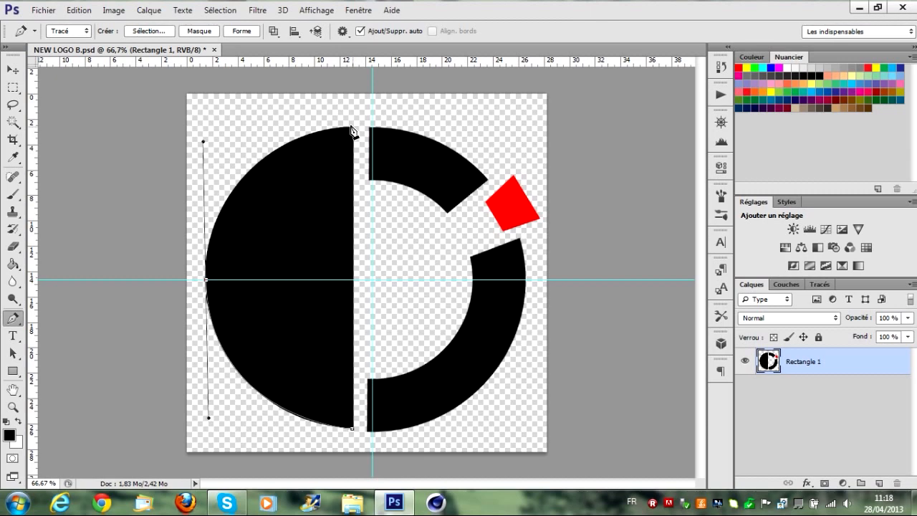
pyautogui.moveTo(351, 129); pyautogui.dragTo(356, 131)
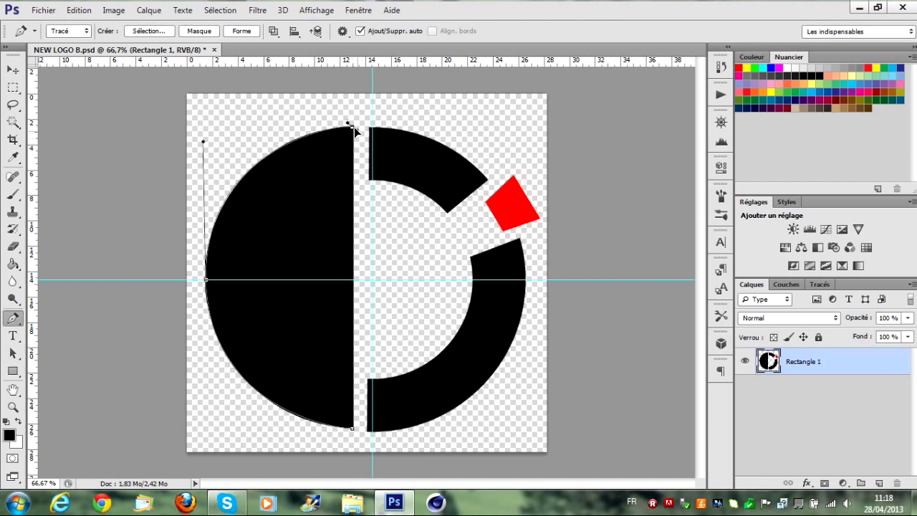
pyautogui.click(352, 428)
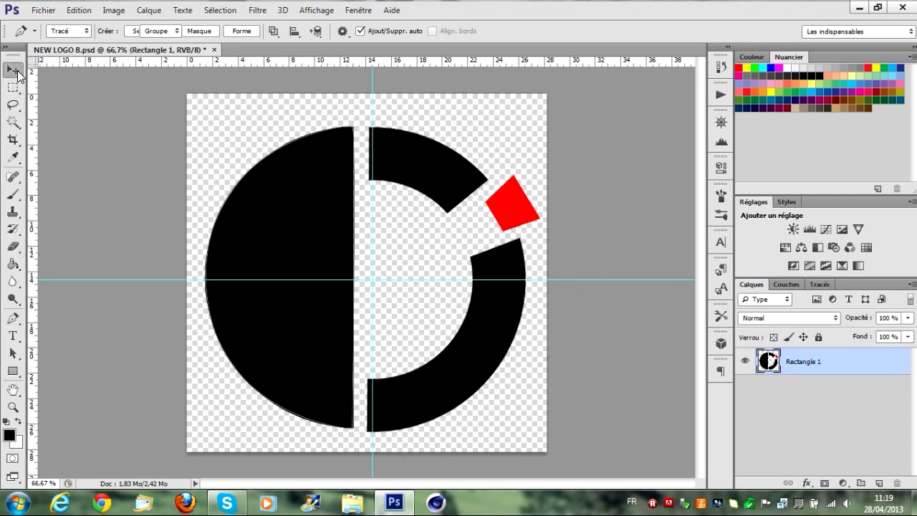
pyautogui.click(15, 70)
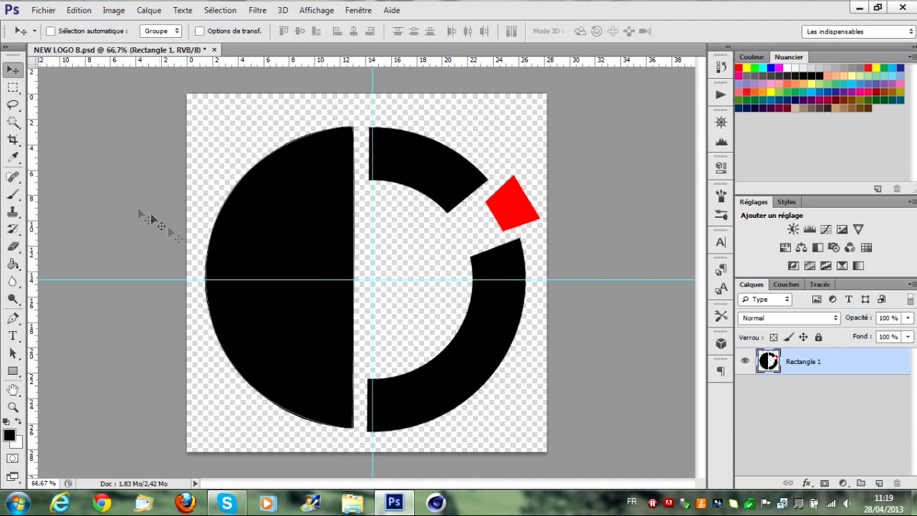
pyautogui.press('m')
pyautogui.rightClick(283, 248)
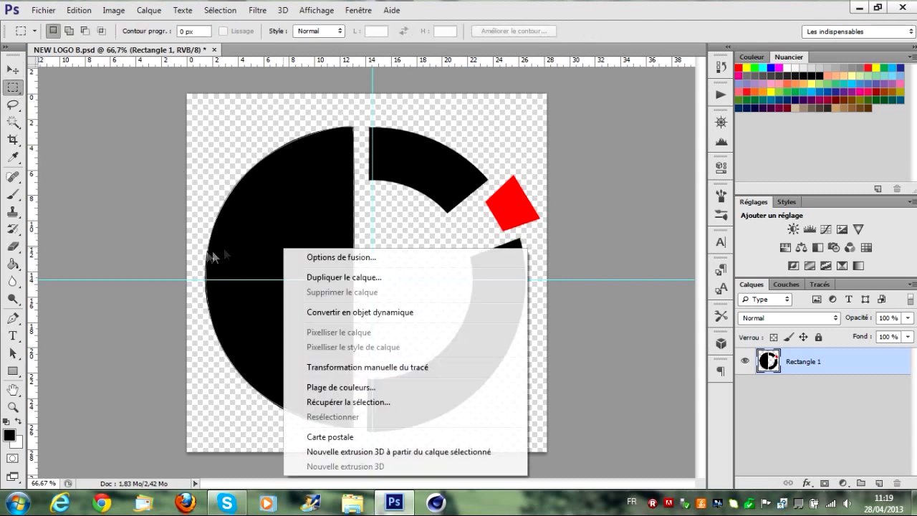
pyautogui.click(13, 70)
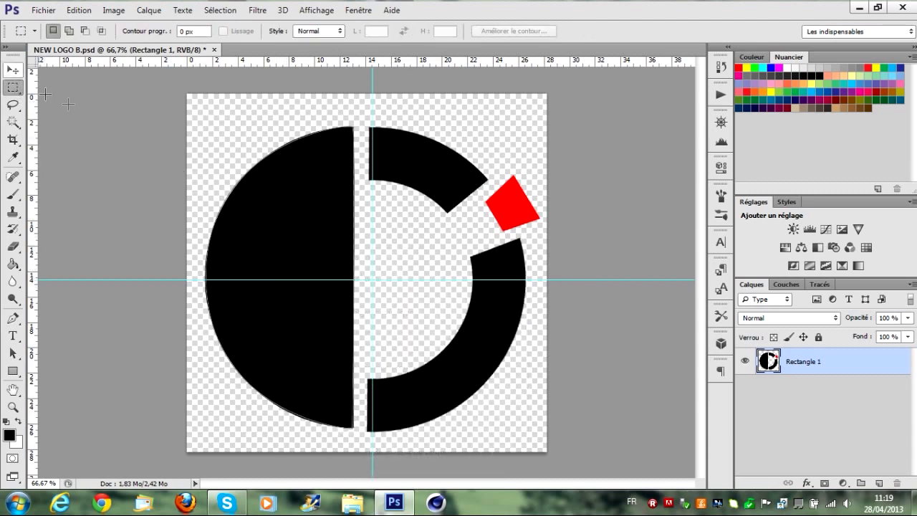
# Try to export the pen-drawn path around the half-disc to an Illustrator file
pyautogui.click(13, 70)
pyautogui.click(43, 10)
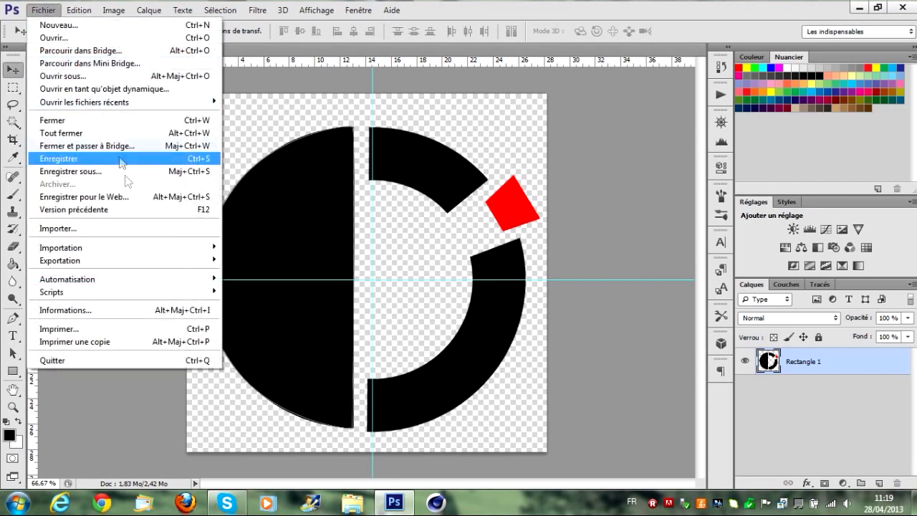
pyautogui.moveTo(208, 260)
pyautogui.click(260, 286)
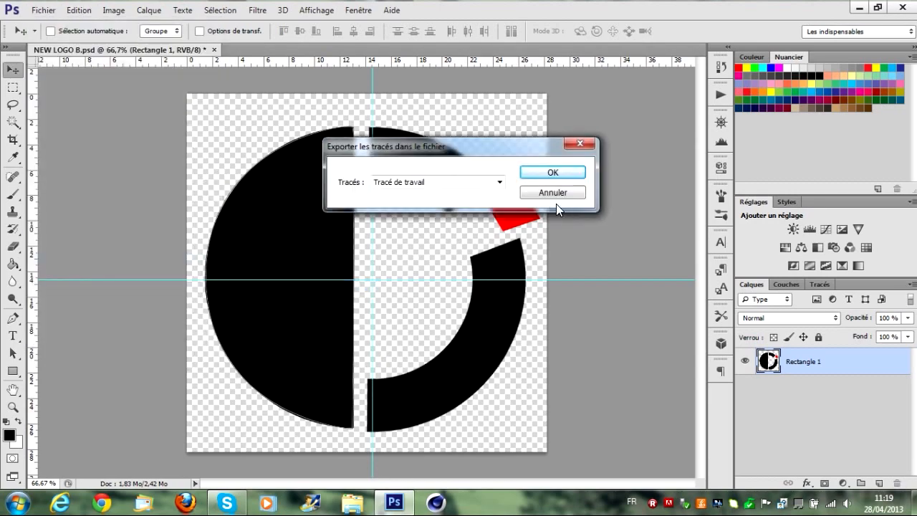
pyautogui.press('Return')
pyautogui.click(426, 306)
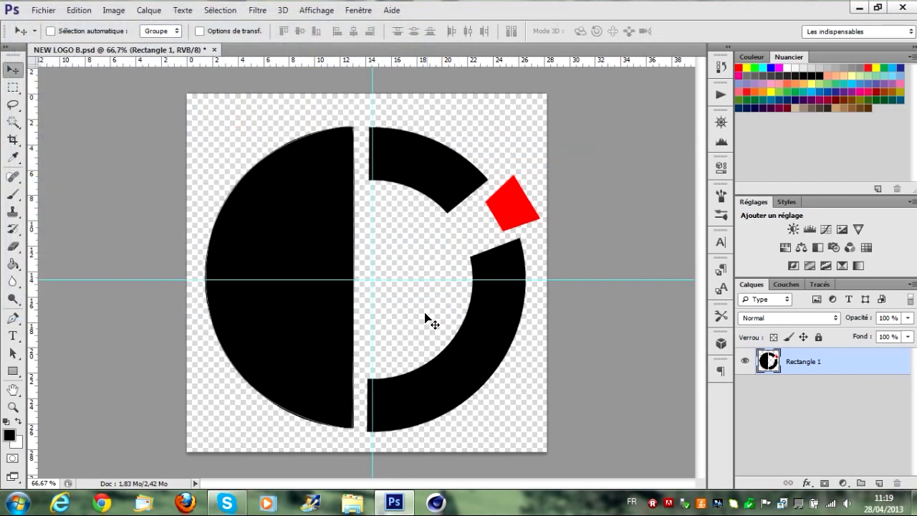
# Switch to Cinema 4D and open the scene "Lightroom Broke Text effet (2)" from the Tuto Background folder
pyautogui.click(425, 503)
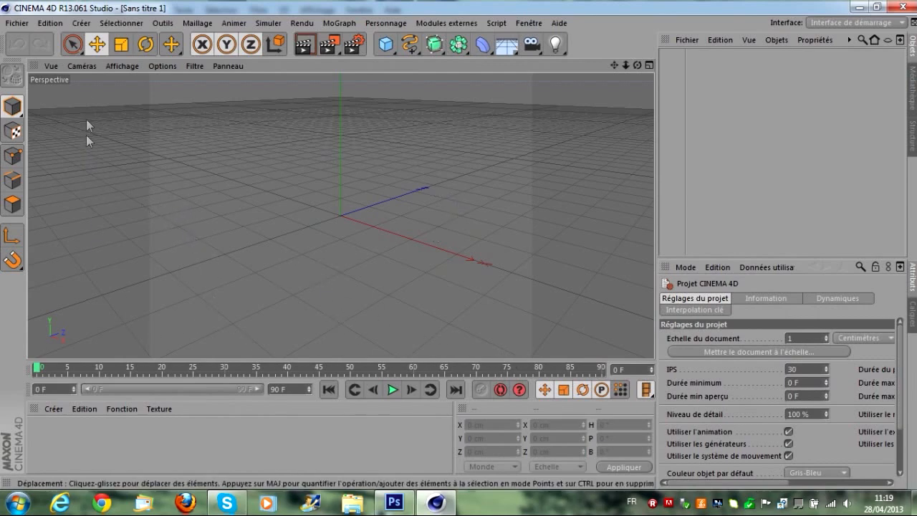
pyautogui.hotkey('ctrl', 'o')
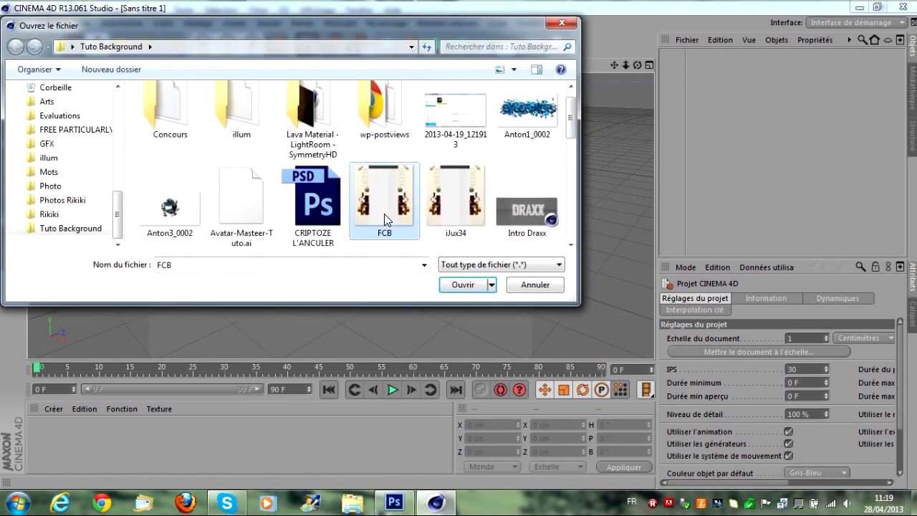
pyautogui.scroll(-3, 384, 213)
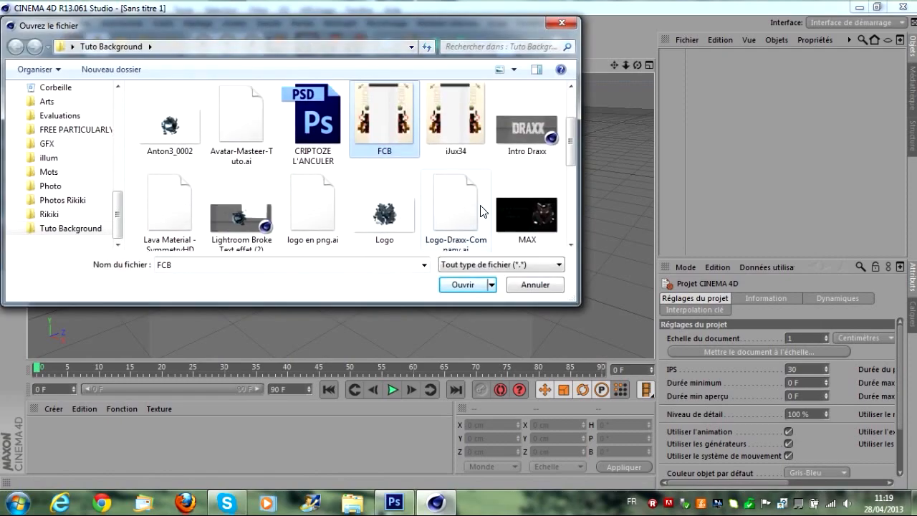
pyautogui.scroll(-1, 480, 207)
pyautogui.scroll(1, 480, 208)
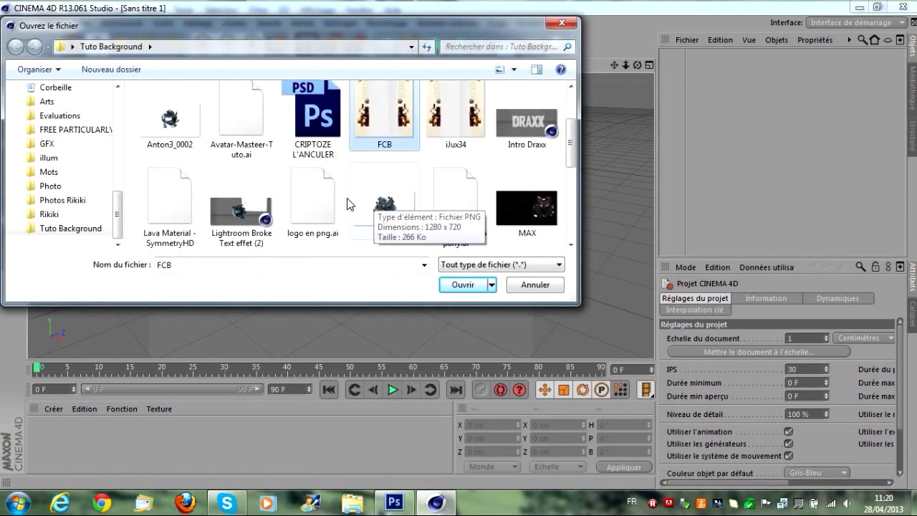
pyautogui.doubleClick(241, 201)
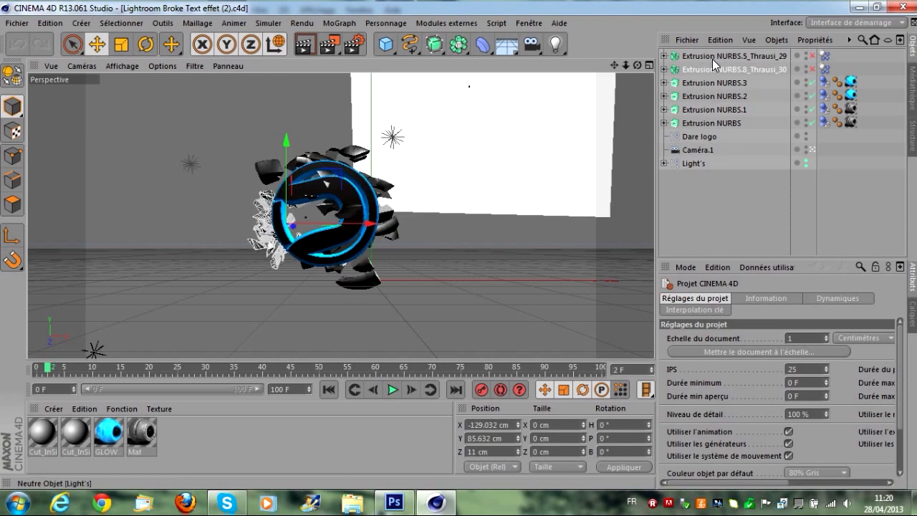
# Delete all six Extrusion NURBS objects of the old logo, including the two Thrausi ones, keeping the camera and lights
pyautogui.click(713, 59)
pyautogui.press('Delete')
pyautogui.click(709, 53)
pyautogui.press('Delete')
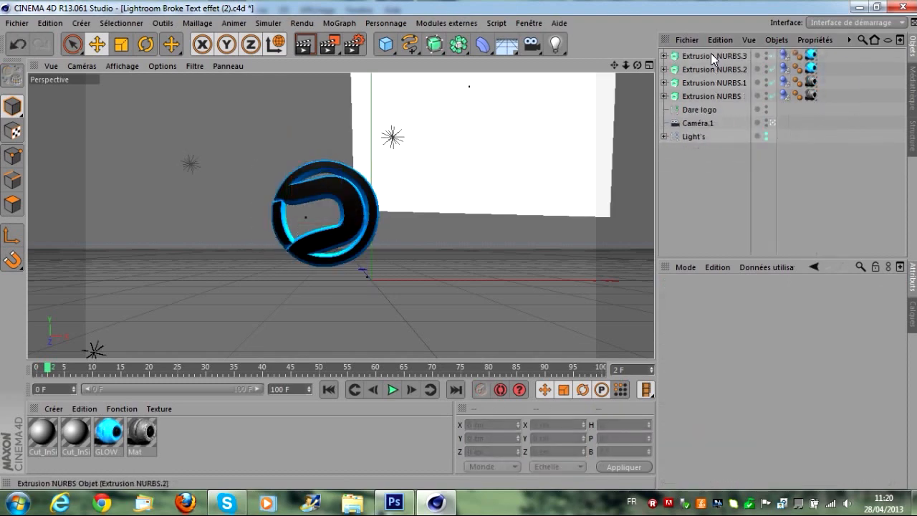
pyautogui.click(711, 53)
pyautogui.press('Delete')
pyautogui.click(712, 54)
pyautogui.press('Delete')
pyautogui.click(713, 54)
pyautogui.press('Delete')
pyautogui.click(712, 54)
pyautogui.press('Delete')
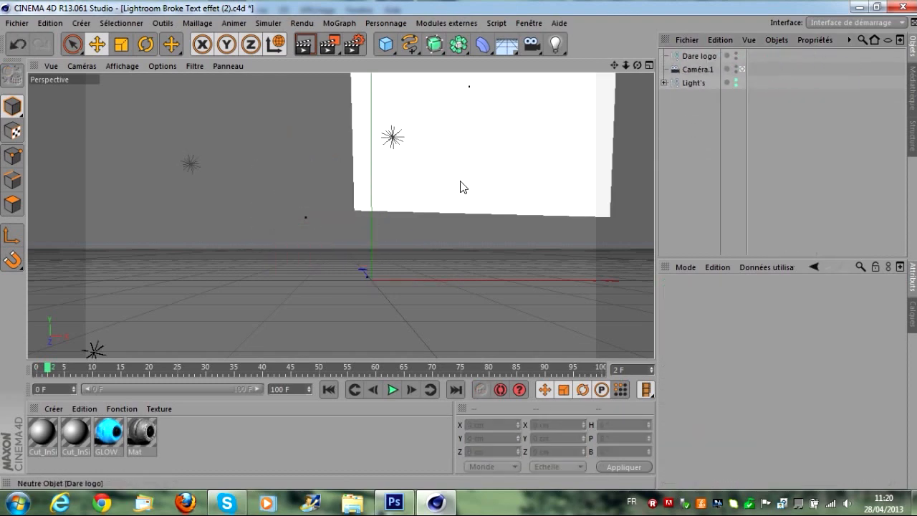
# Import NEW LOGO B.ai into the scene with a scale factor of 1 centimetre and connected splines
pyautogui.click(23, 27)
pyautogui.click(67, 59)
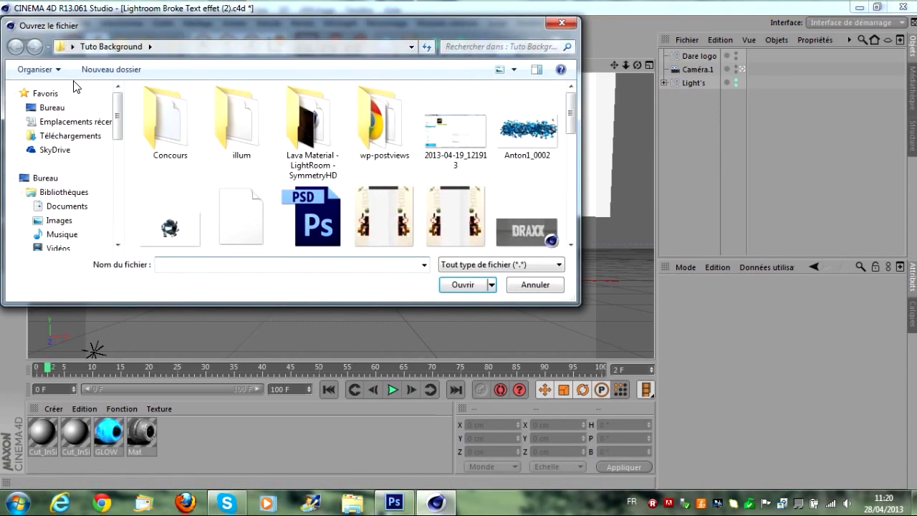
pyautogui.scroll(-5, 407, 156)
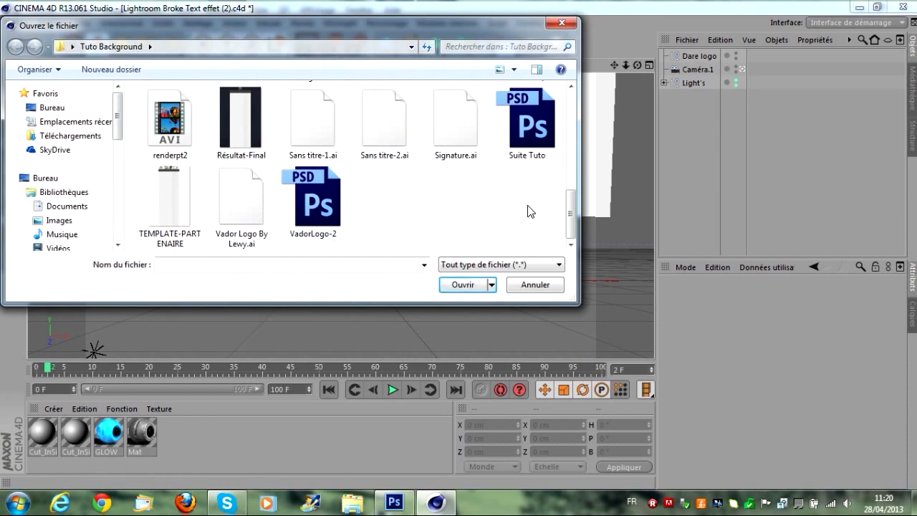
pyautogui.scroll(3, 382, 162)
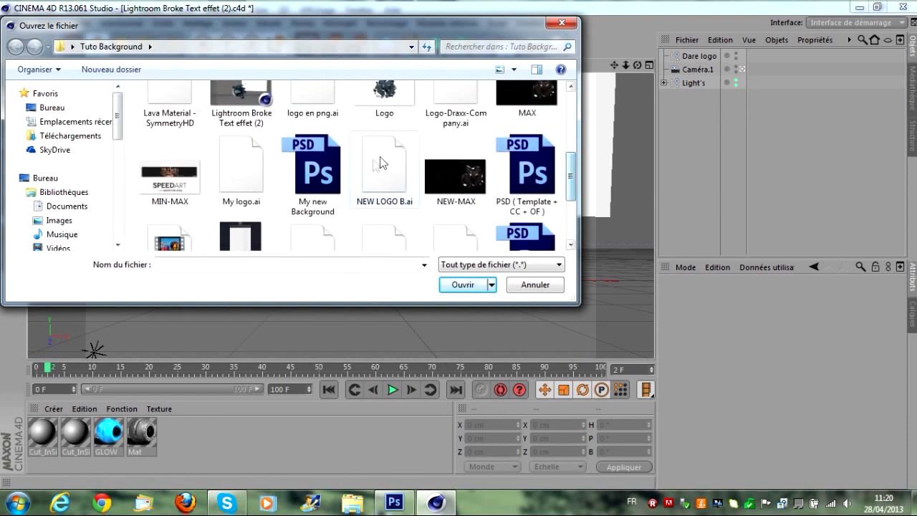
pyautogui.click(382, 162)
pyautogui.click(463, 285)
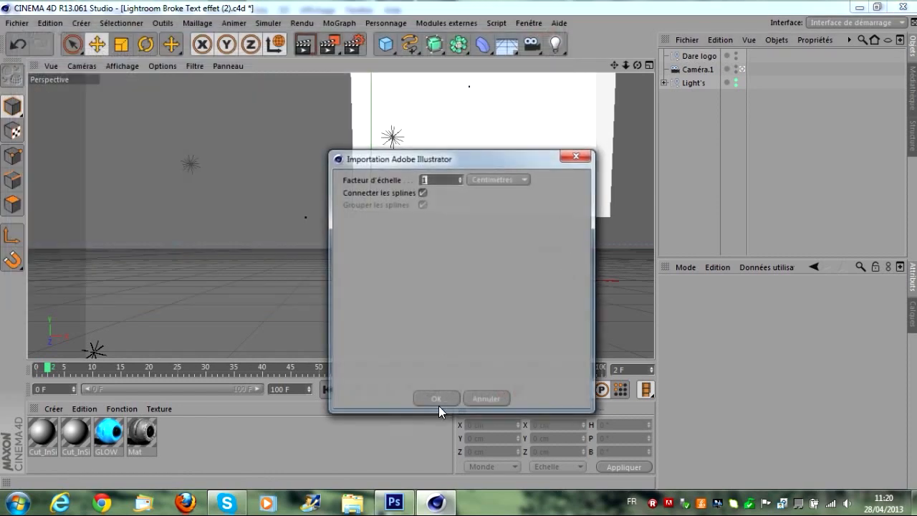
pyautogui.click(435, 398)
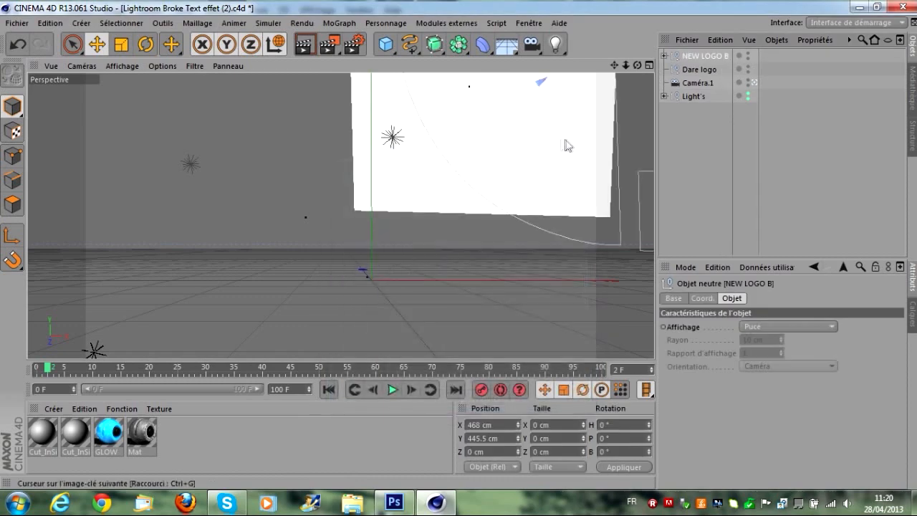
# Scale the imported NEW LOGO B down uniformly so its outlines take up much less of the camera view
pyautogui.press('t')
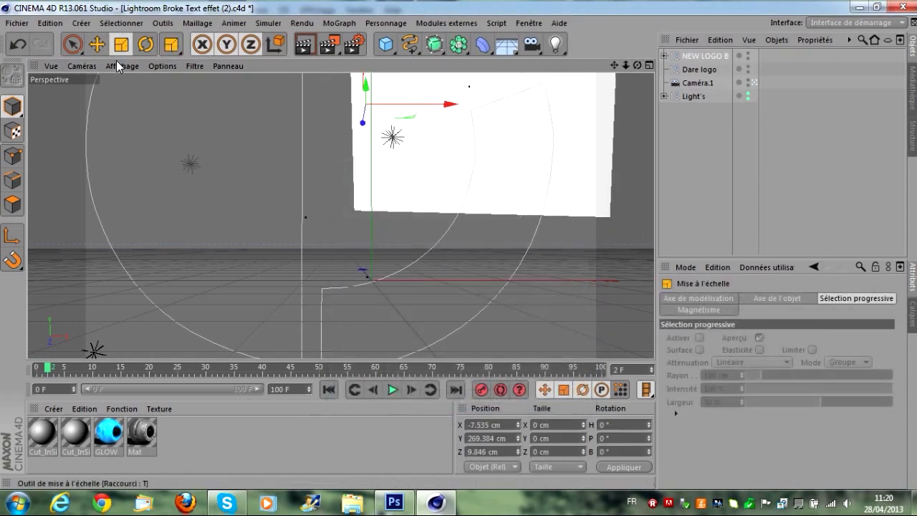
pyautogui.moveTo(127, 96); pyautogui.dragTo(521, 252)
pyautogui.moveTo(456, 241); pyautogui.dragTo(188, 87)
pyautogui.moveTo(452, 104)
pyautogui.mouseDown()
pyautogui.moveTo(409, 109)
pyautogui.moveTo(434, 109)
pyautogui.mouseUp()
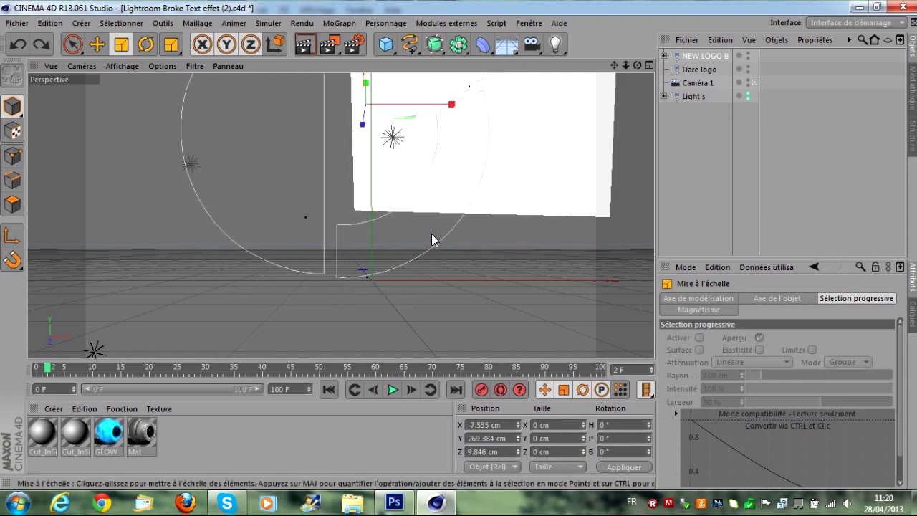
pyautogui.moveTo(432, 235); pyautogui.dragTo(499, 278)
# Move NEW LOGO B down to about X 9, Y 132, Z 18 cm and shrink it further to fit entirely within the view
pyautogui.press('e')
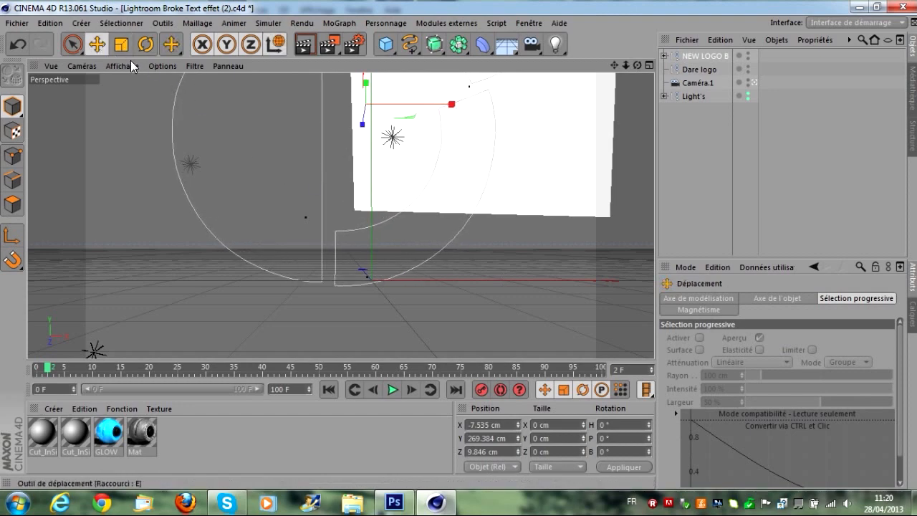
pyautogui.moveTo(379, 79); pyautogui.dragTo(390, 147)
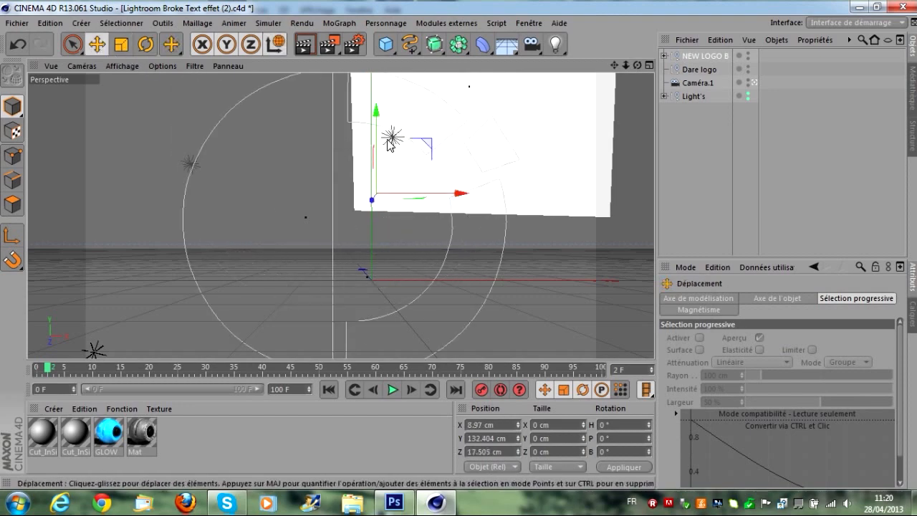
pyautogui.click(118, 41)
pyautogui.moveTo(337, 213); pyautogui.dragTo(532, 282)
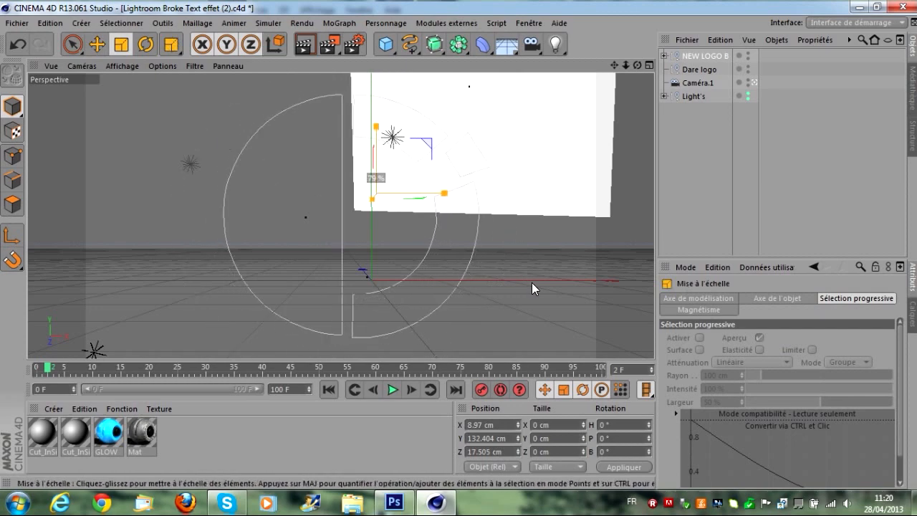
pyautogui.moveTo(297, 204); pyautogui.dragTo(149, 152)
pyautogui.click(97, 44)
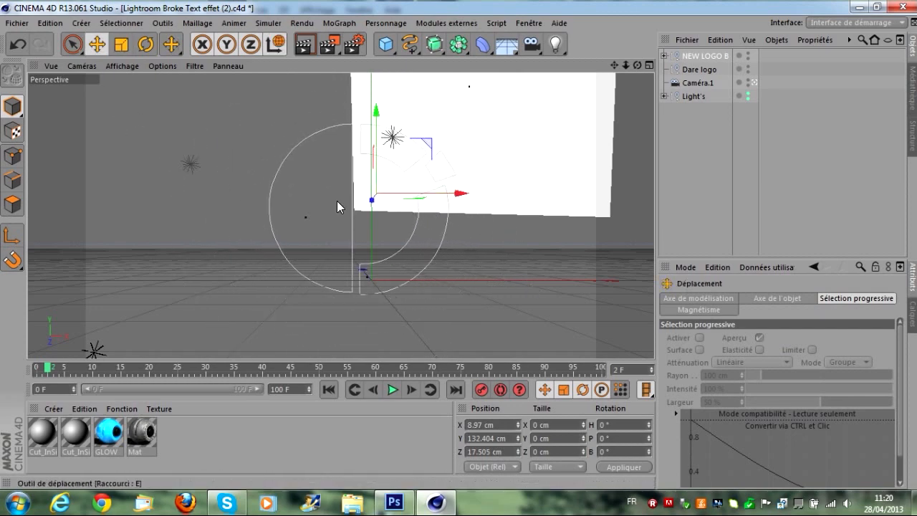
# Add an Extrusion NURBS object and make three copies of it, one extrusion for each path of NEW LOGO B
pyautogui.click(433, 46)
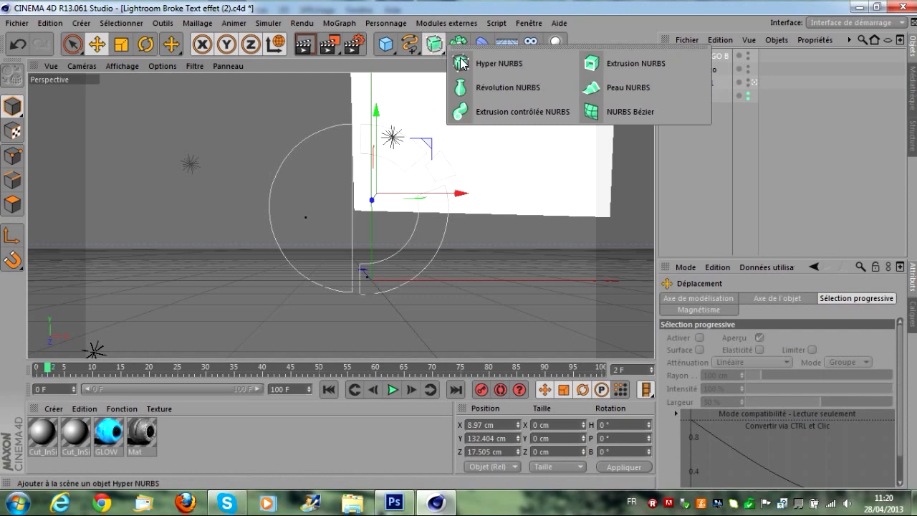
pyautogui.click(616, 59)
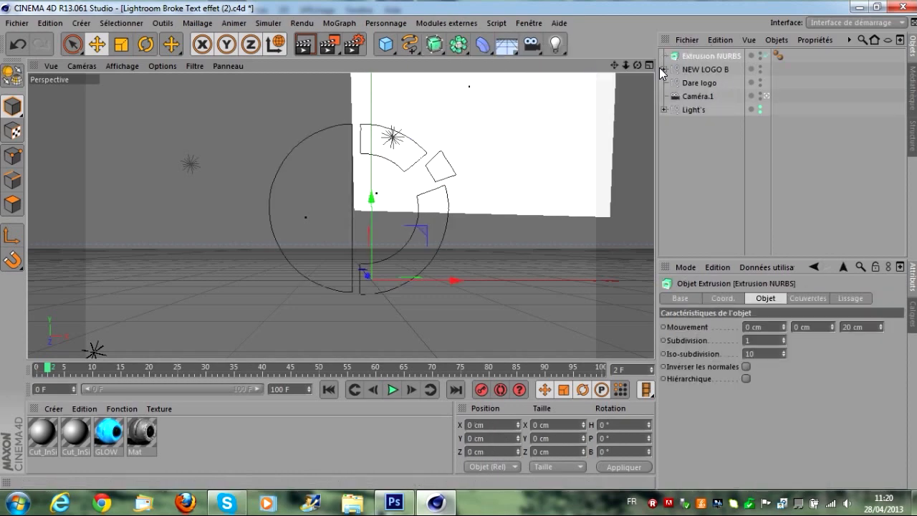
pyautogui.click(693, 66)
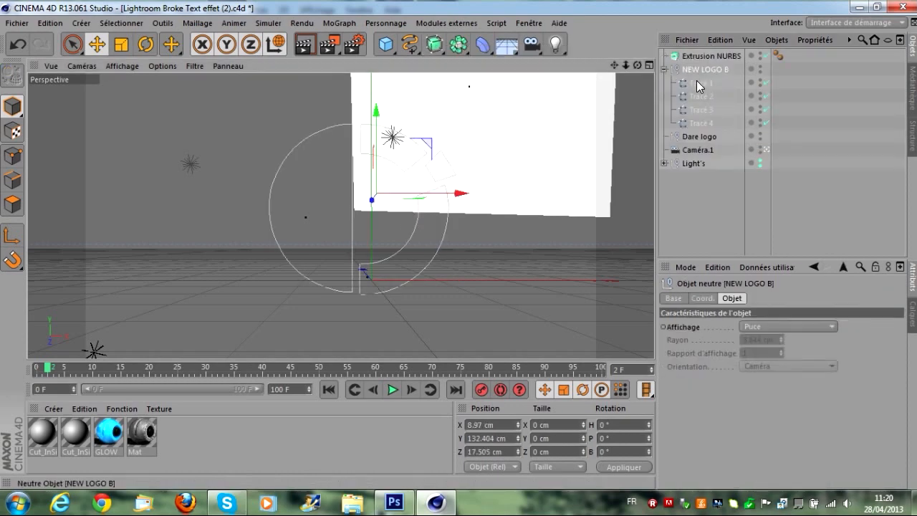
pyautogui.click(664, 69)
pyautogui.click(691, 58)
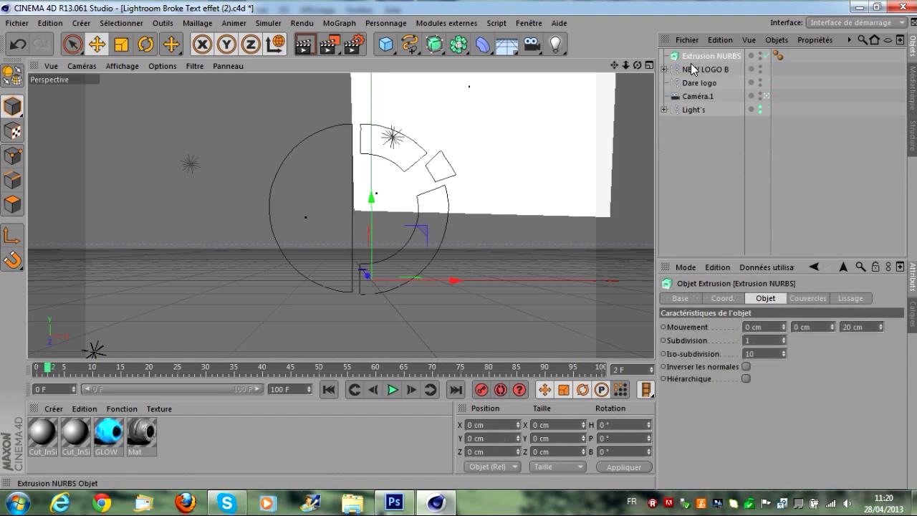
pyautogui.hotkey('ctrl', 'c')
pyautogui.hotkey('ctrl', 'v')
pyautogui.hotkey('ctrl', 'v')
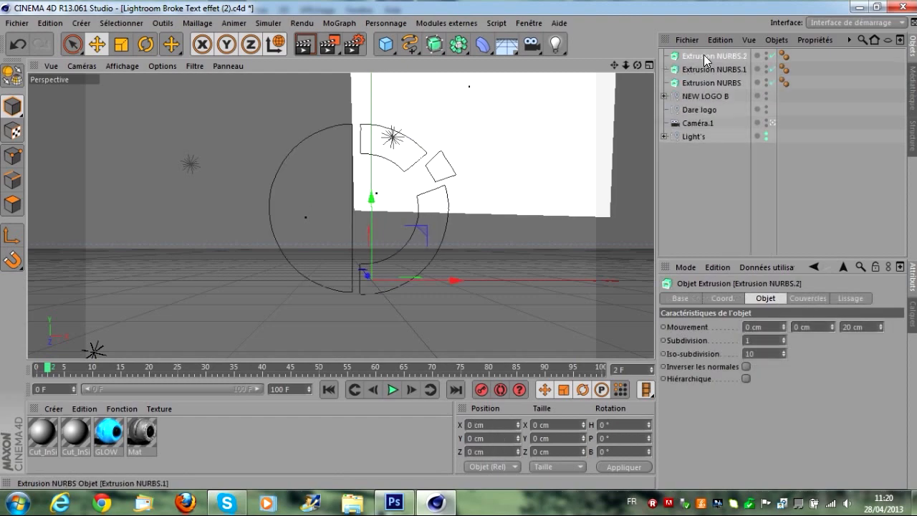
pyautogui.hotkey('ctrl', 'v')
# Nest Tracé 1 to Tracé 4 of NEW LOGO B each inside its own Extrusion NURBS, in matching order, and collapse the four extrusions
pyautogui.click(664, 110)
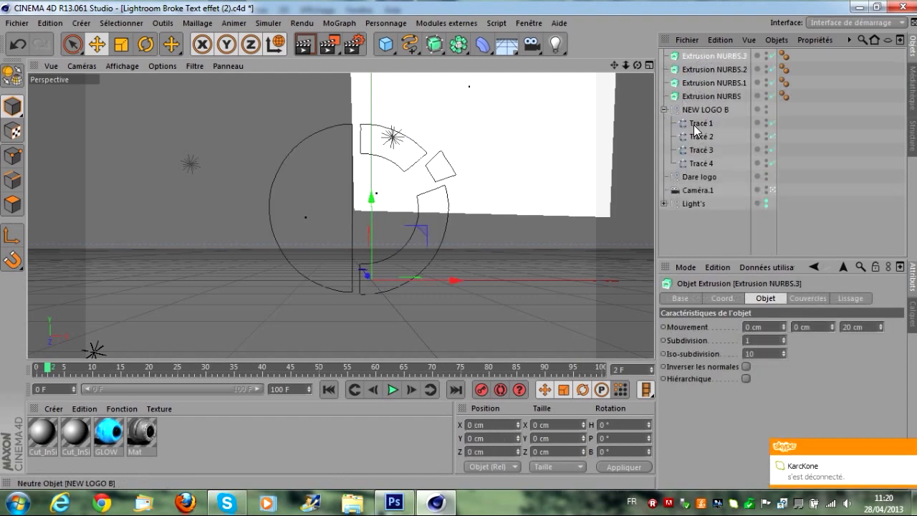
pyautogui.moveTo(693, 123); pyautogui.dragTo(694, 97)
pyautogui.moveTo(700, 136); pyautogui.dragTo(699, 83)
pyautogui.moveTo(701, 148); pyautogui.dragTo(702, 78)
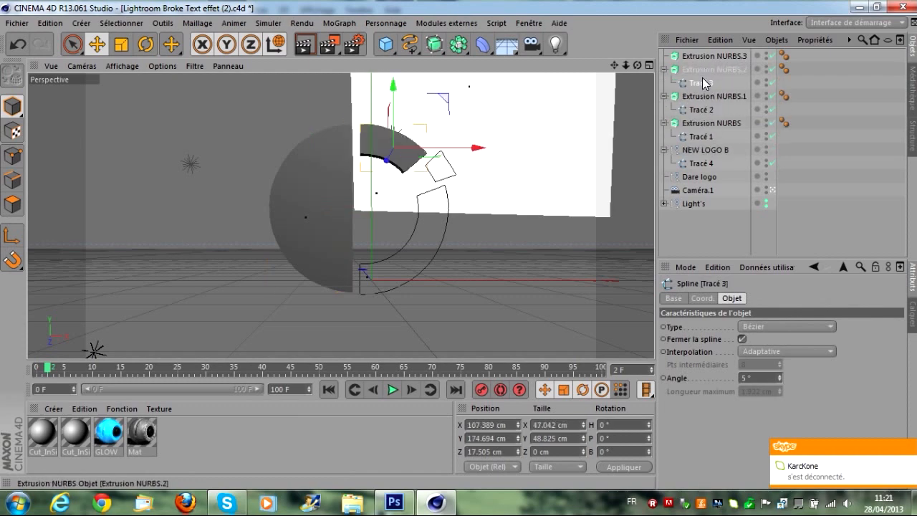
pyautogui.moveTo(700, 164); pyautogui.dragTo(708, 57)
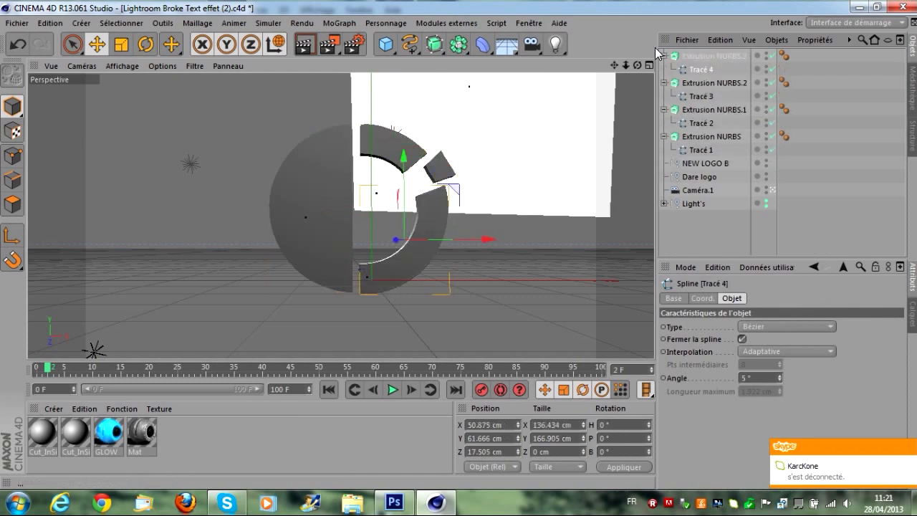
pyautogui.click(663, 56)
pyautogui.click(663, 69)
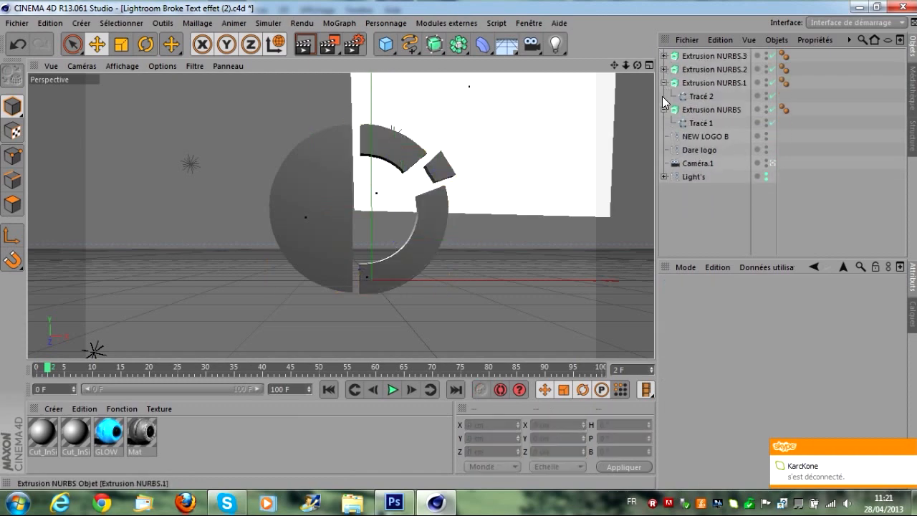
pyautogui.click(662, 96)
pyautogui.click(664, 96)
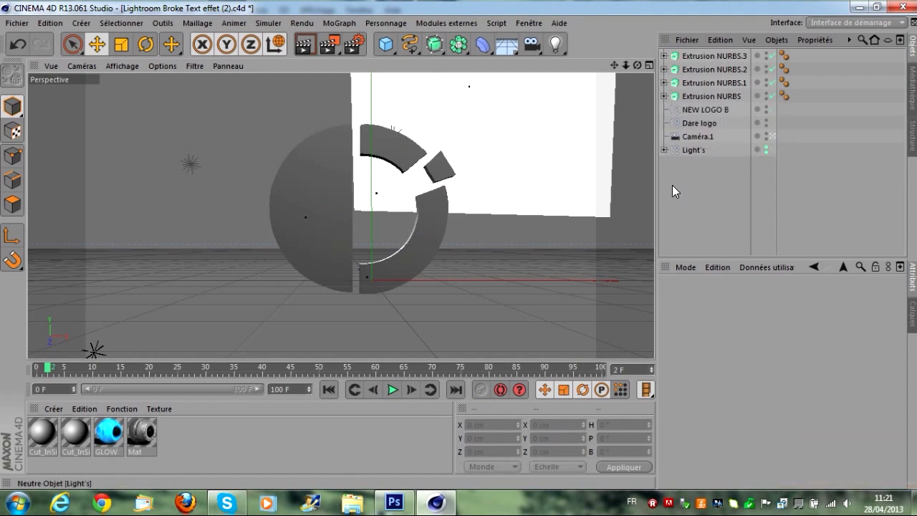